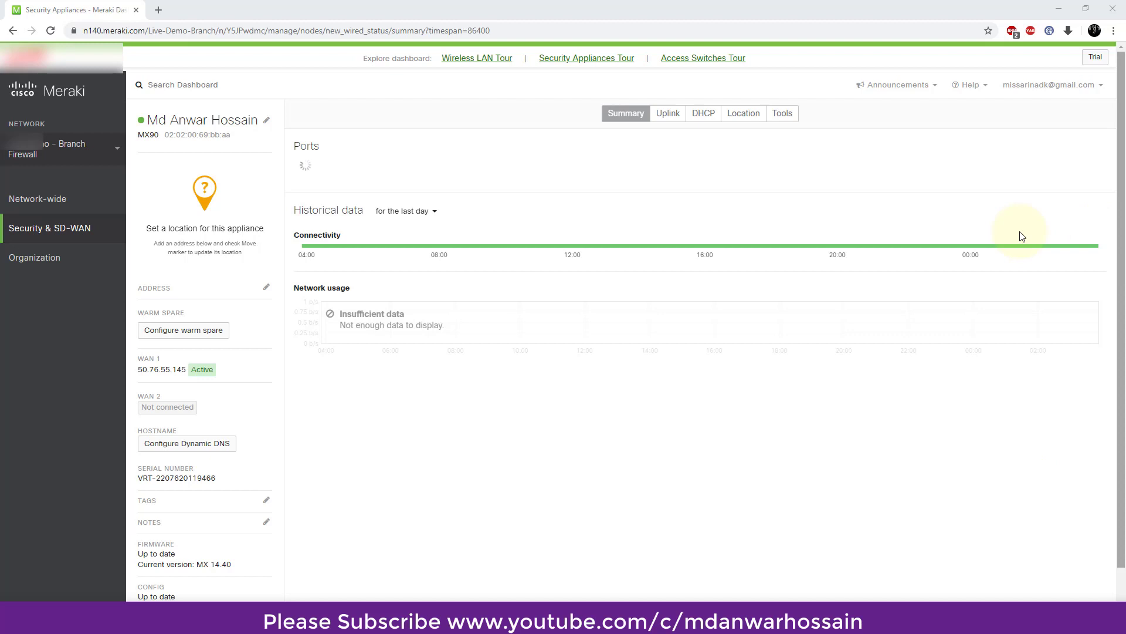
Step: Go to Security & SD-WAN > SD-WAN & traffic shaping and scroll down to Traffic shaping rules
{"action": "mouse_move", "coordinate": [74, 233]}
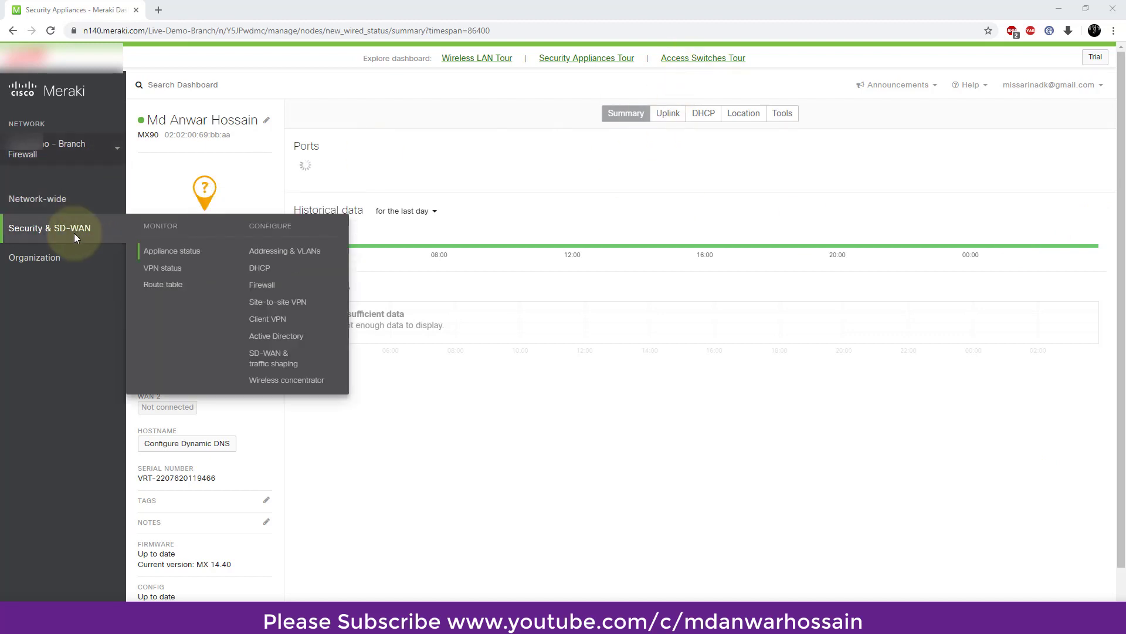
{"action": "left_click", "coordinate": [279, 367]}
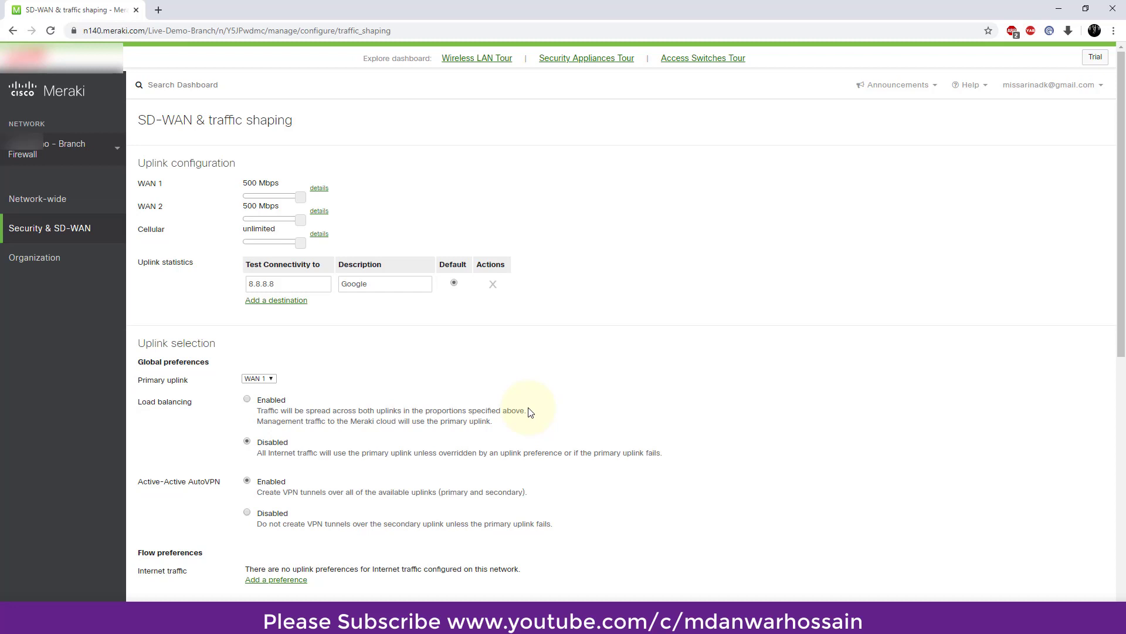
{"action": "scroll", "coordinate": [504, 428], "scroll_direction": "down", "scroll_amount": 7}
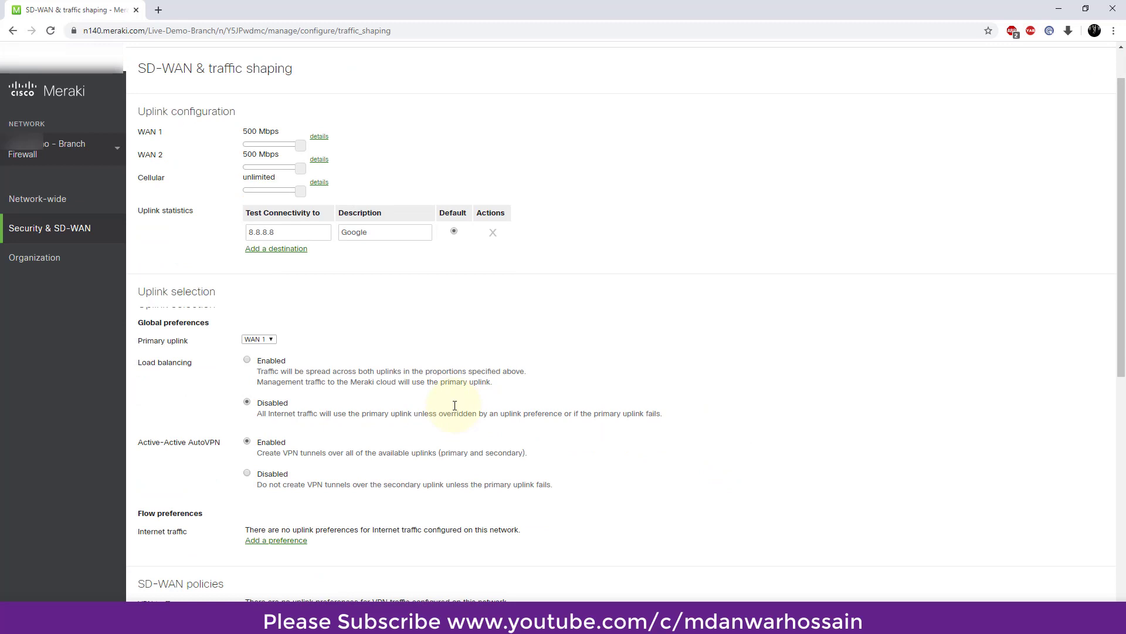
{"action": "scroll", "coordinate": [315, 428], "scroll_direction": "down", "scroll_amount": 2}
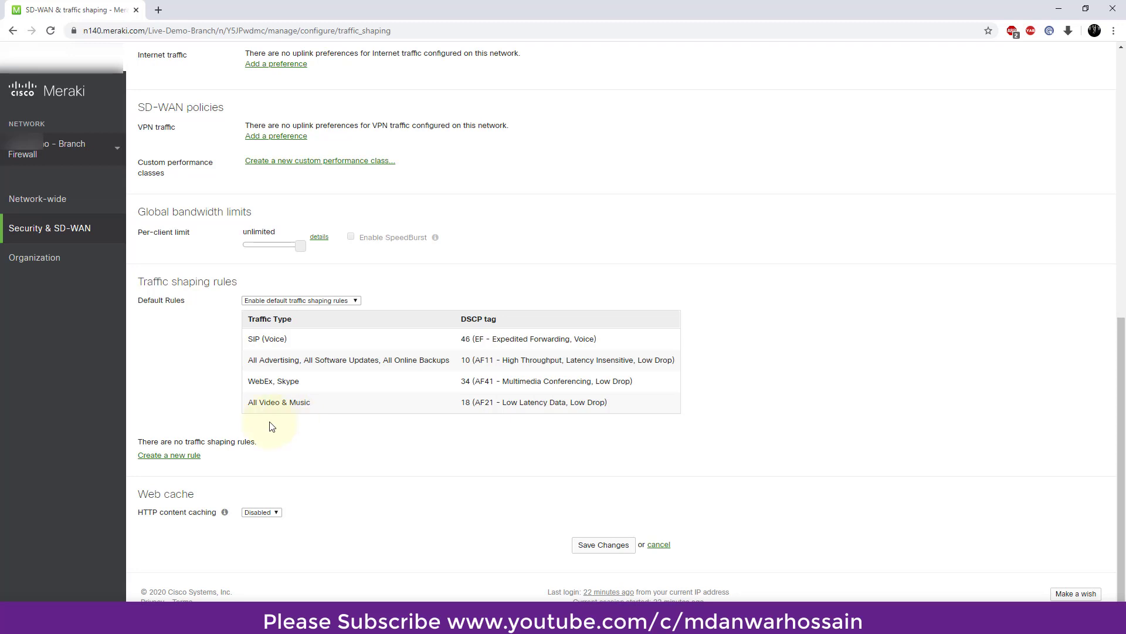
Step: Create Rule #1 and apply it to All Databases & cloud services
{"action": "left_click", "coordinate": [186, 456]}
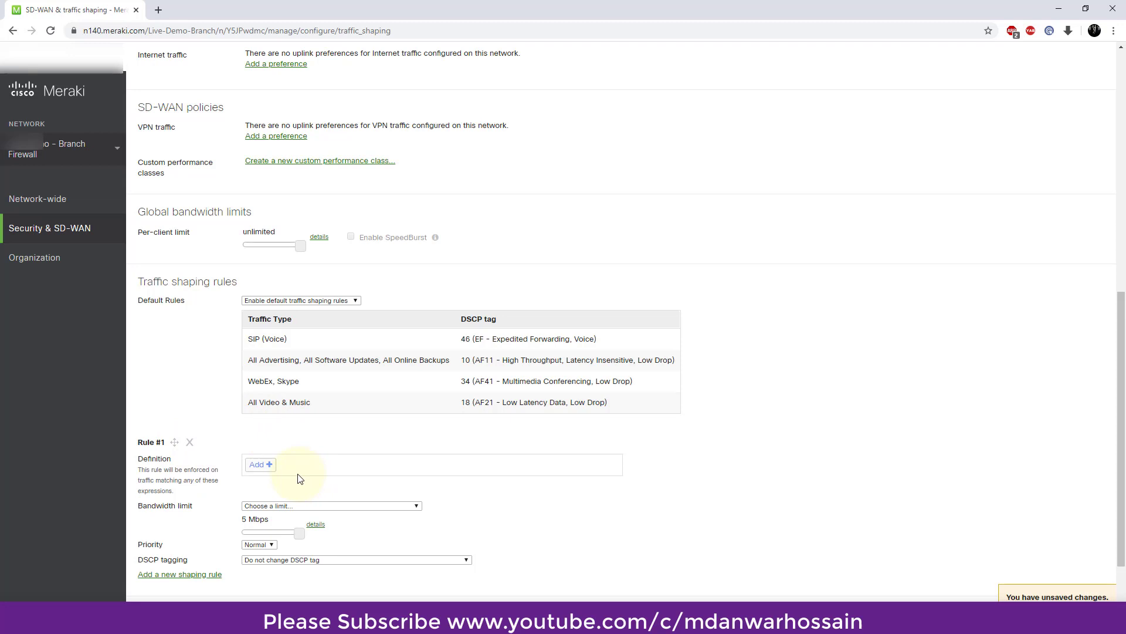
{"action": "left_click", "coordinate": [258, 465]}
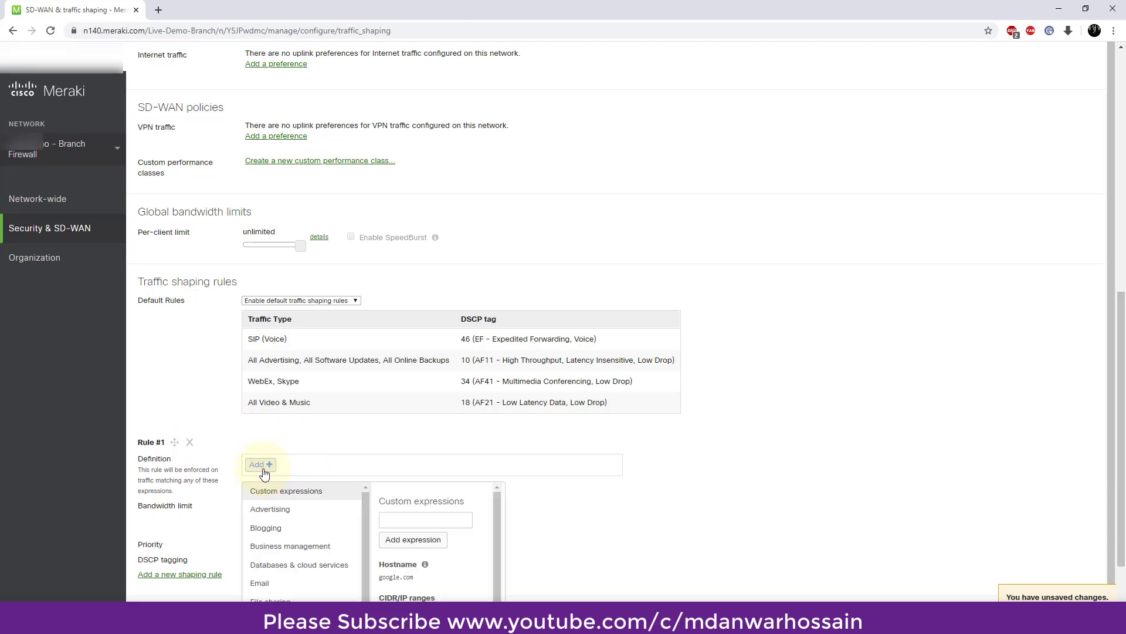
{"action": "scroll", "coordinate": [305, 534], "scroll_direction": "down", "scroll_amount": 2}
{"action": "left_click", "coordinate": [309, 522]}
{"action": "scroll", "coordinate": [309, 535], "scroll_direction": "up", "scroll_amount": 2}
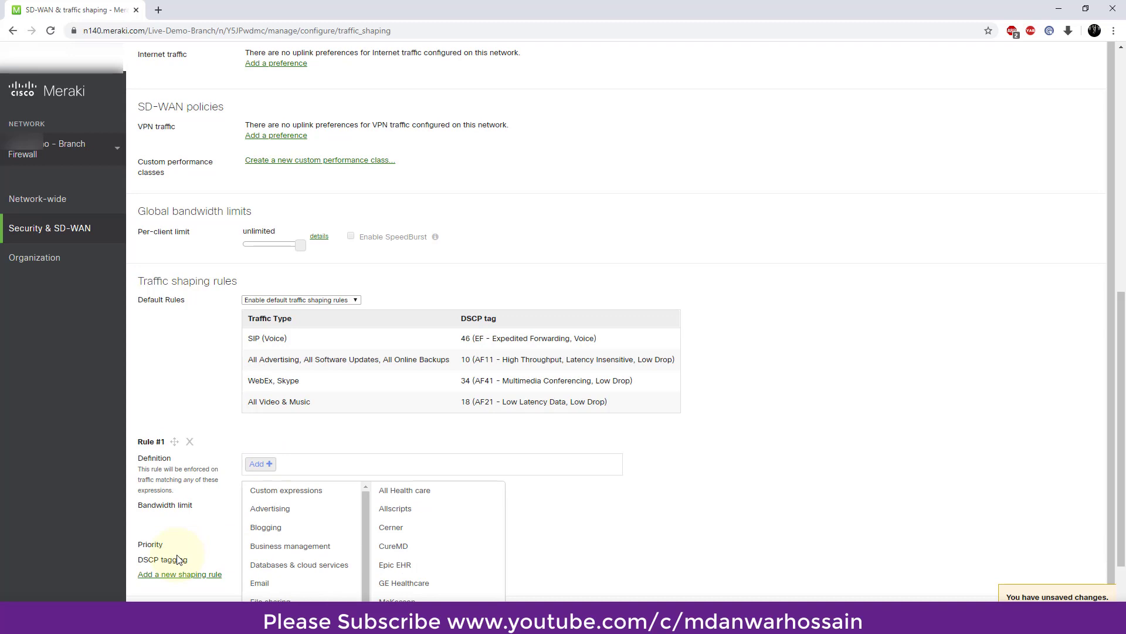
{"action": "scroll", "coordinate": [179, 560], "scroll_direction": "down", "scroll_amount": 2}
{"action": "left_click", "coordinate": [335, 458]}
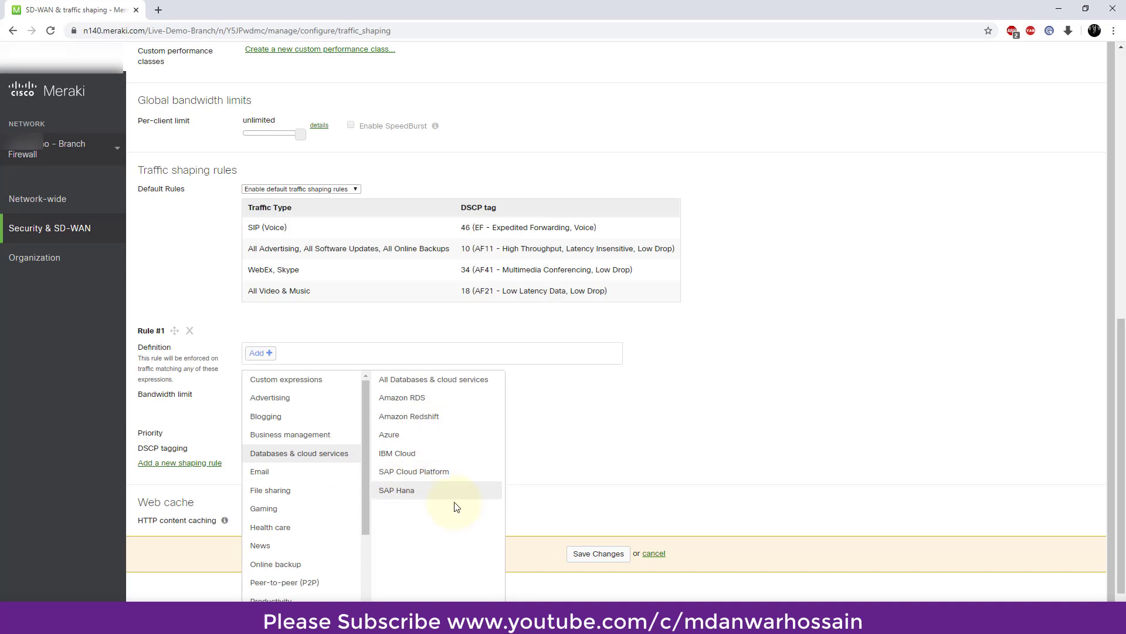
{"action": "left_click", "coordinate": [443, 384]}
{"action": "left_click", "coordinate": [577, 396]}
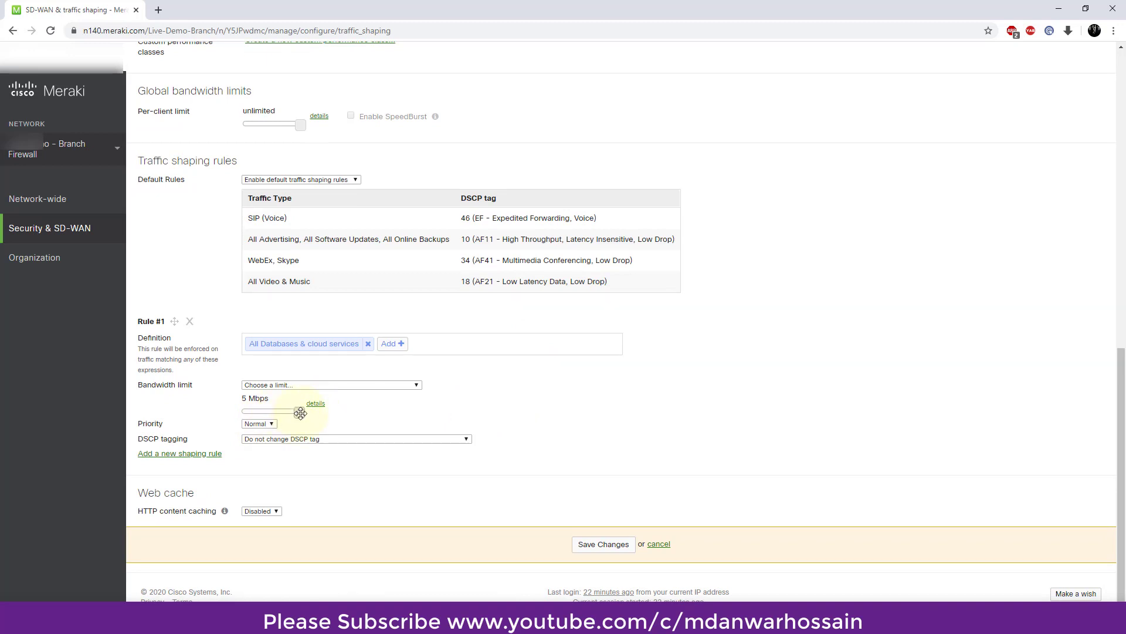
Step: Keep Rule #1's bandwidth limit at 5 Mbps (5120 Kb/s each way)
{"action": "left_click_drag", "start_coordinate": [299, 412], "coordinate": [335, 420]}
{"action": "left_click", "coordinate": [319, 405]}
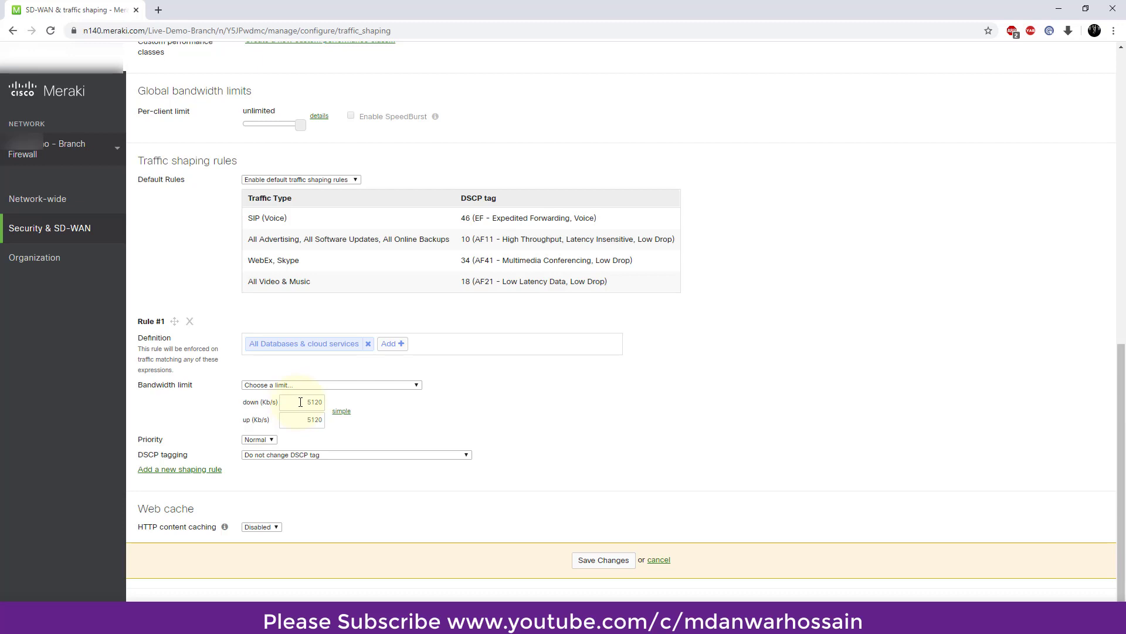
{"action": "left_click", "coordinate": [343, 411]}
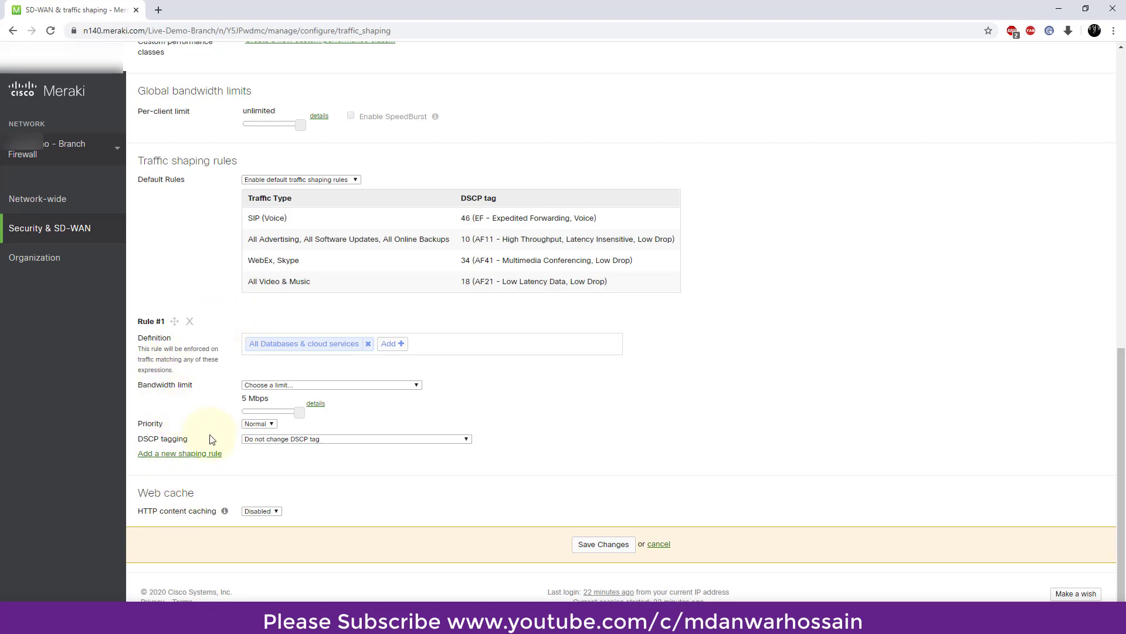
Step: Add Rule #2 for All Social web & photo sharing with a 2 Mbps bandwidth limit
{"action": "left_click", "coordinate": [187, 454]}
{"action": "scroll", "coordinate": [282, 463], "scroll_direction": "down", "scroll_amount": 2}
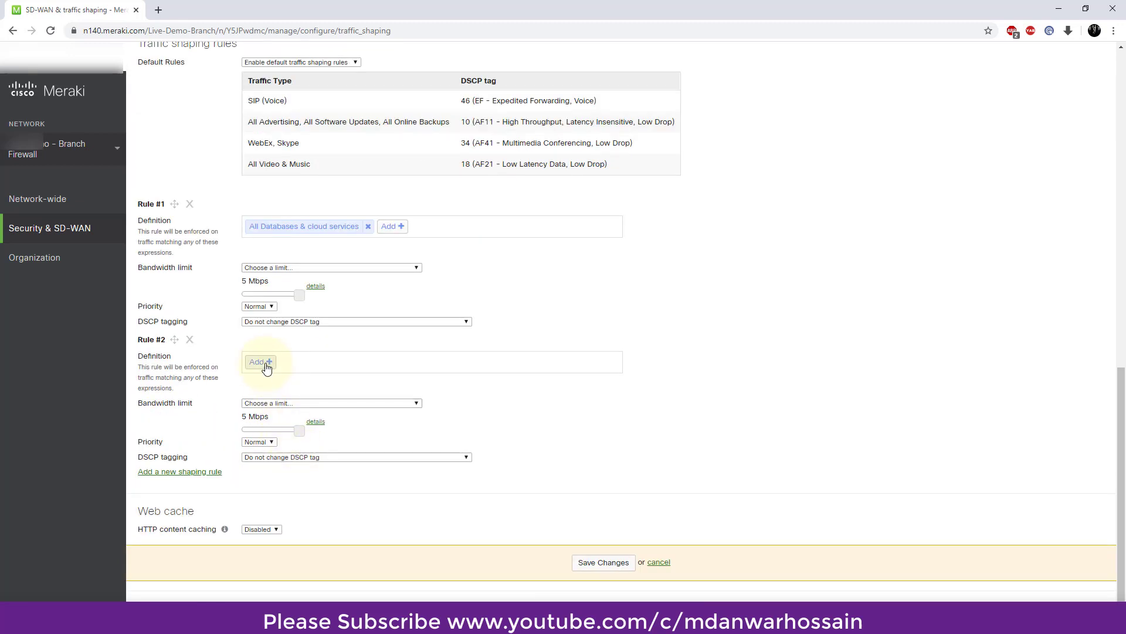
{"action": "left_click", "coordinate": [272, 362]}
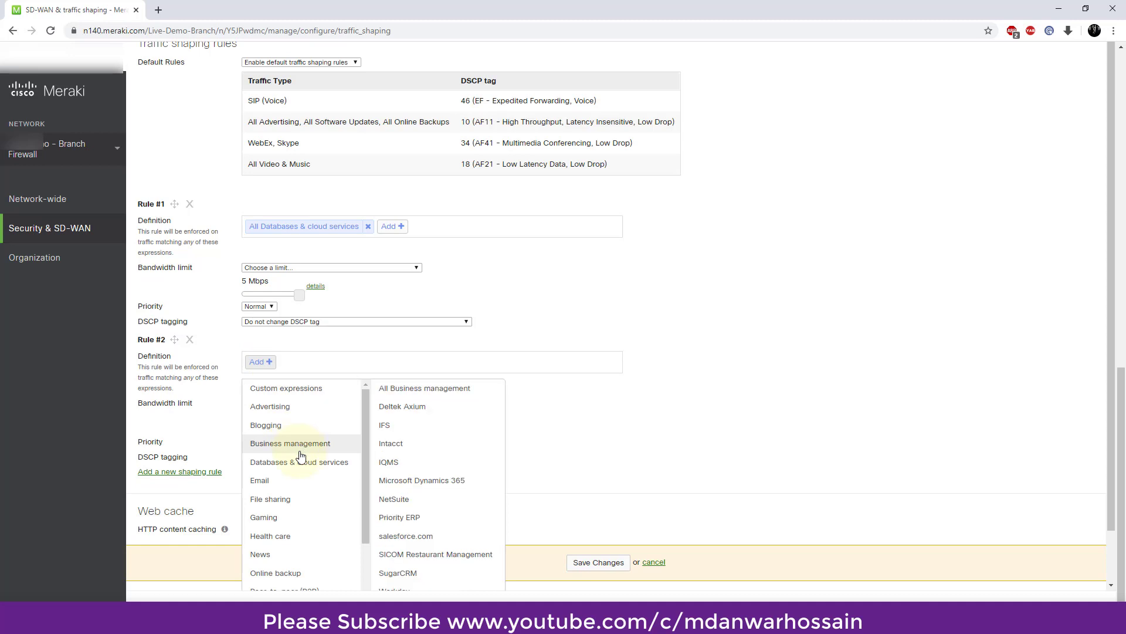
{"action": "scroll", "coordinate": [305, 526], "scroll_direction": "down", "scroll_amount": 3}
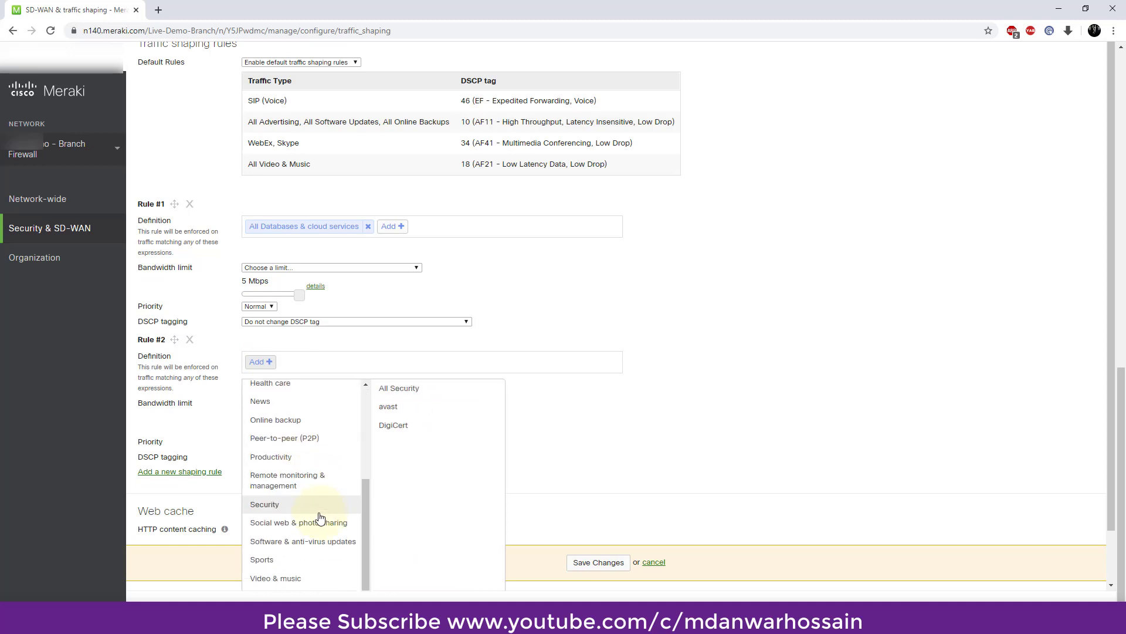
{"action": "mouse_move", "coordinate": [302, 528]}
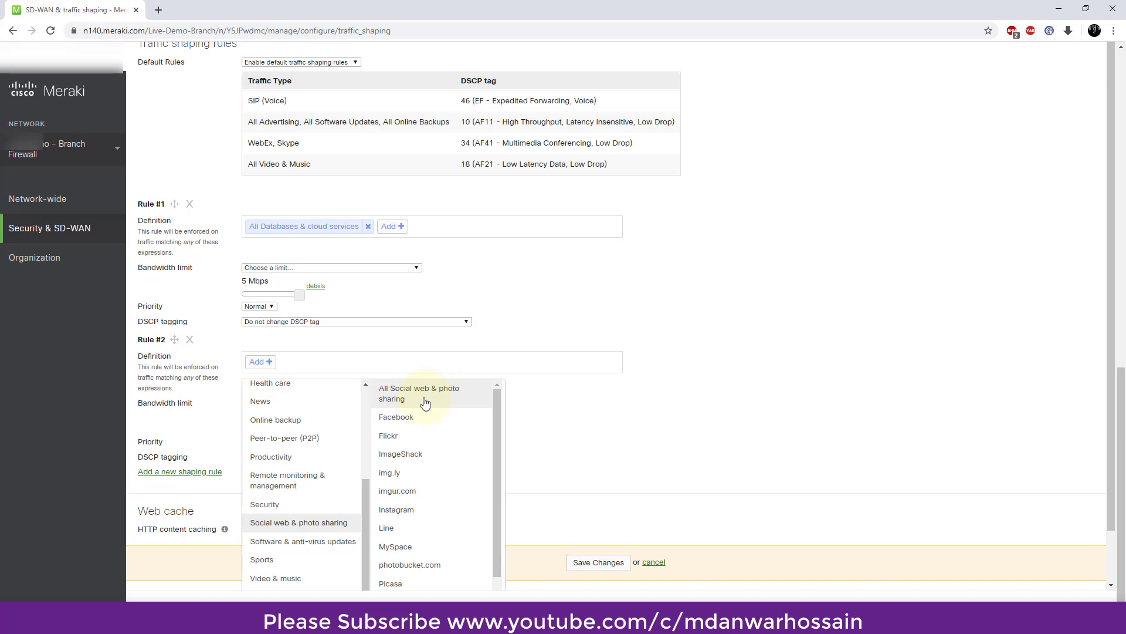
{"action": "scroll", "coordinate": [425, 423], "scroll_direction": "down", "scroll_amount": 3}
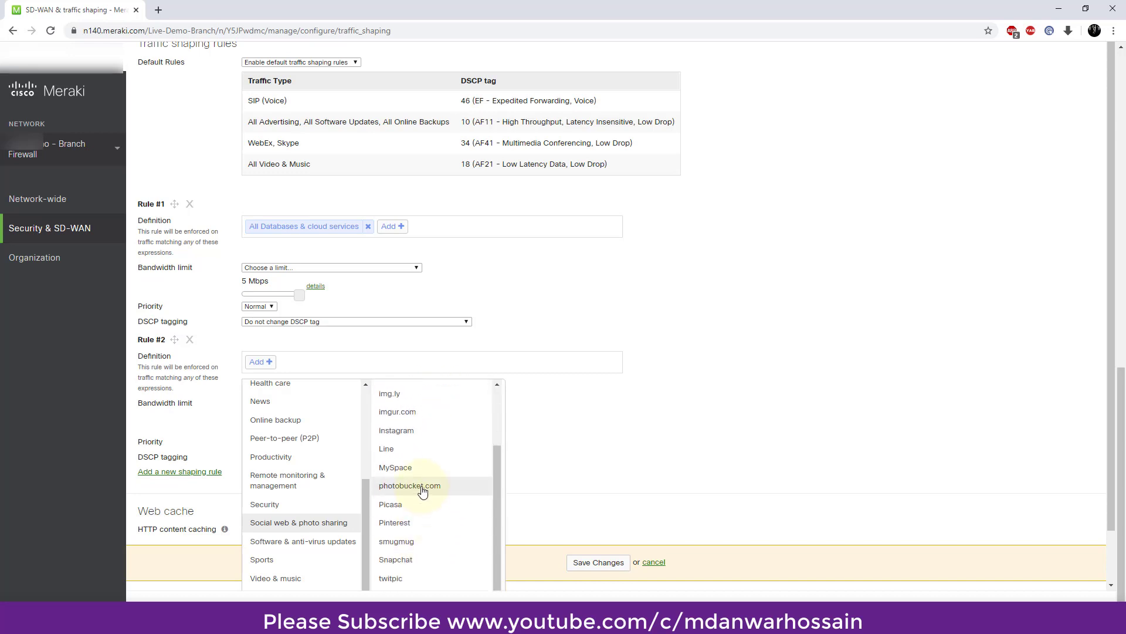
{"action": "scroll", "coordinate": [422, 485], "scroll_direction": "up", "scroll_amount": 3}
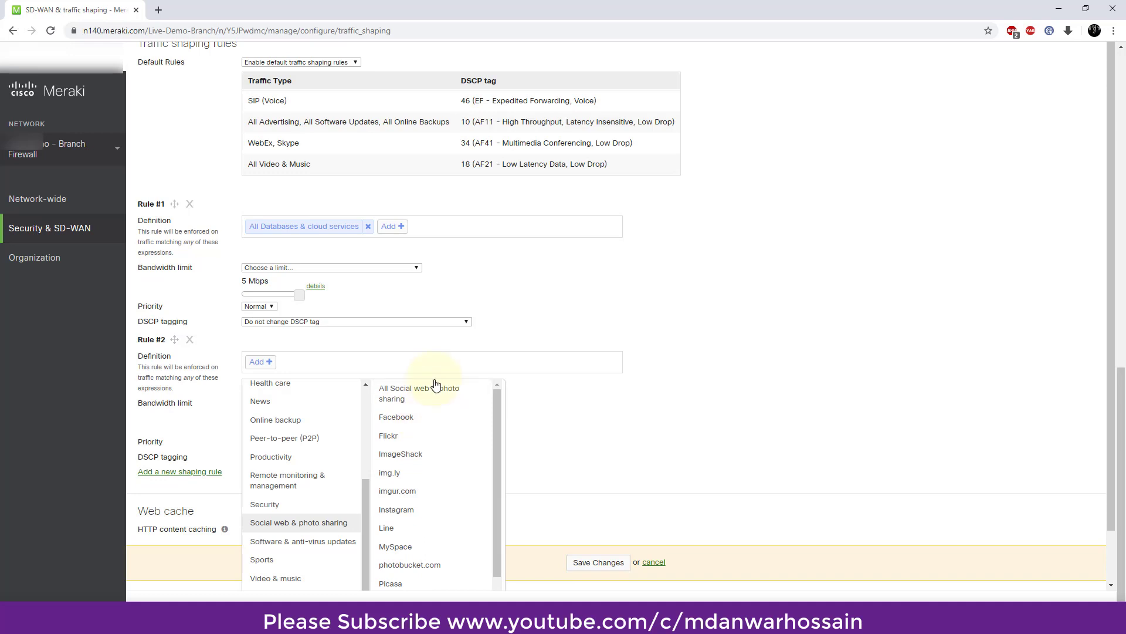
{"action": "left_click", "coordinate": [397, 401]}
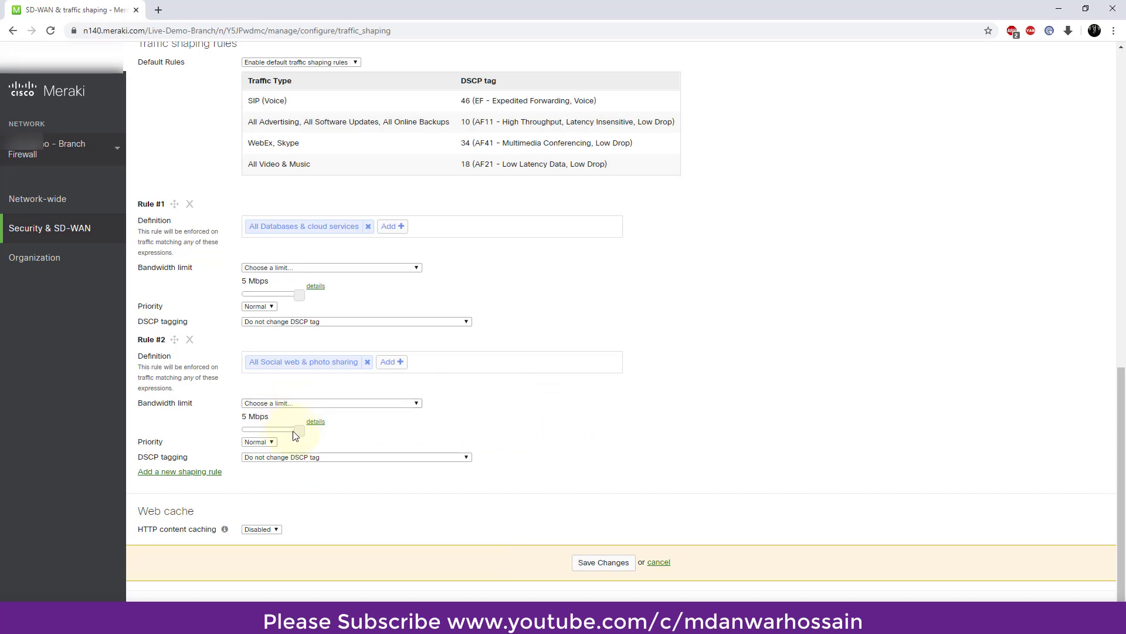
{"action": "left_click_drag", "start_coordinate": [300, 431], "coordinate": [290, 432]}
{"action": "scroll", "coordinate": [358, 424], "scroll_direction": "down", "scroll_amount": 1}
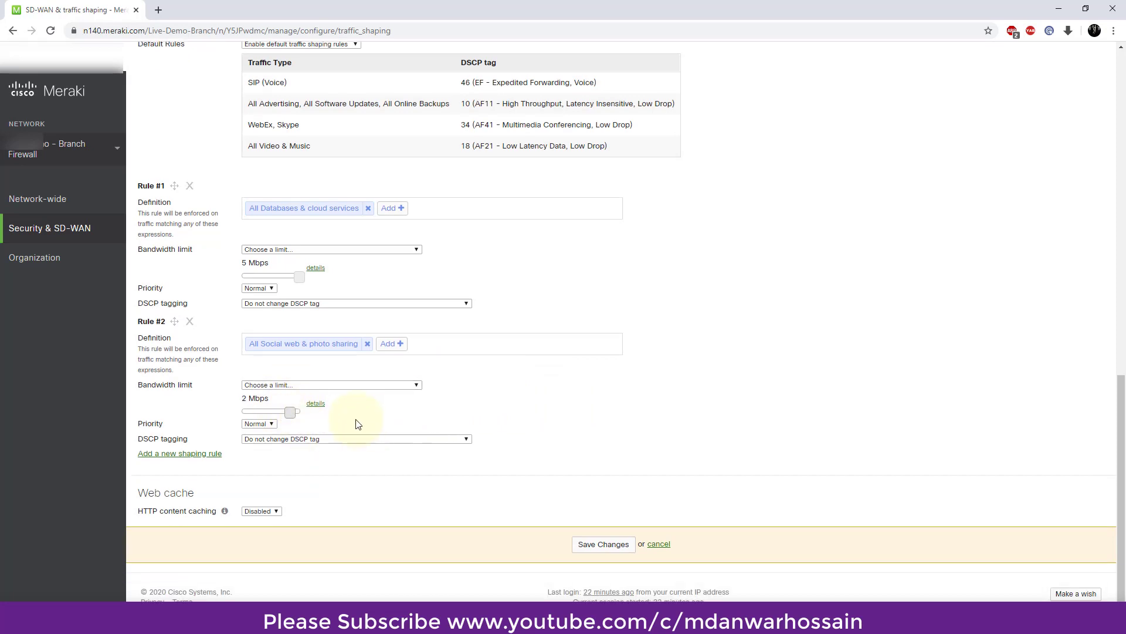
Step: Add Rule #3 for All Video & music and lower its limit to 2 Mbps
{"action": "left_click", "coordinate": [179, 453]}
{"action": "scroll", "coordinate": [281, 469], "scroll_direction": "down", "scroll_amount": 2}
{"action": "left_click", "coordinate": [263, 346]}
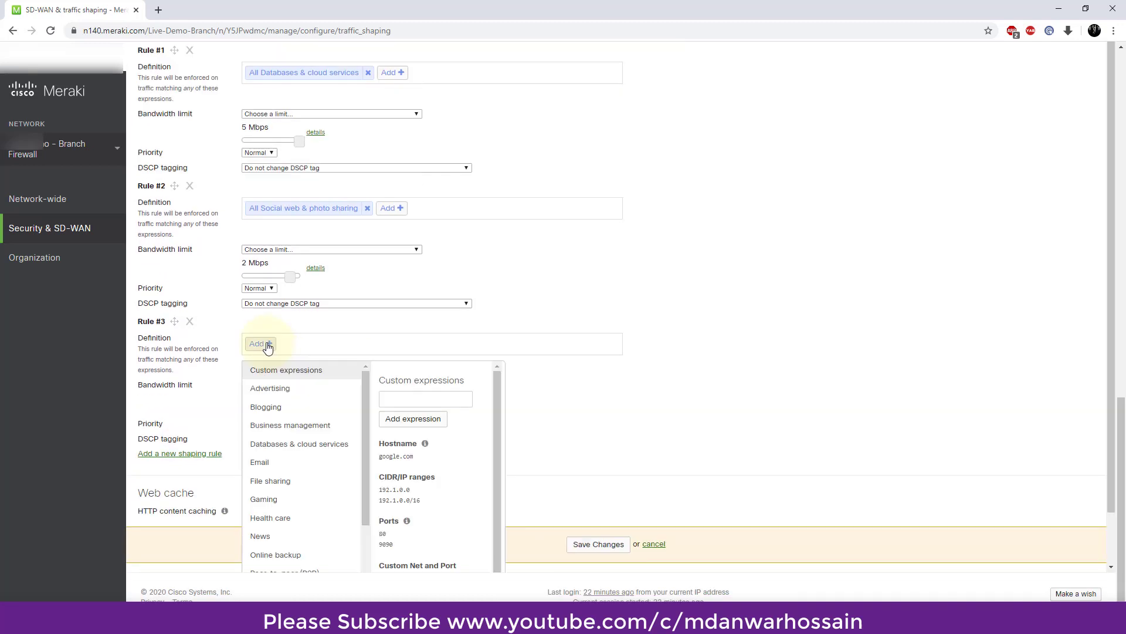
{"action": "mouse_move", "coordinate": [300, 490]}
{"action": "scroll", "coordinate": [300, 491], "scroll_direction": "down", "scroll_amount": 5}
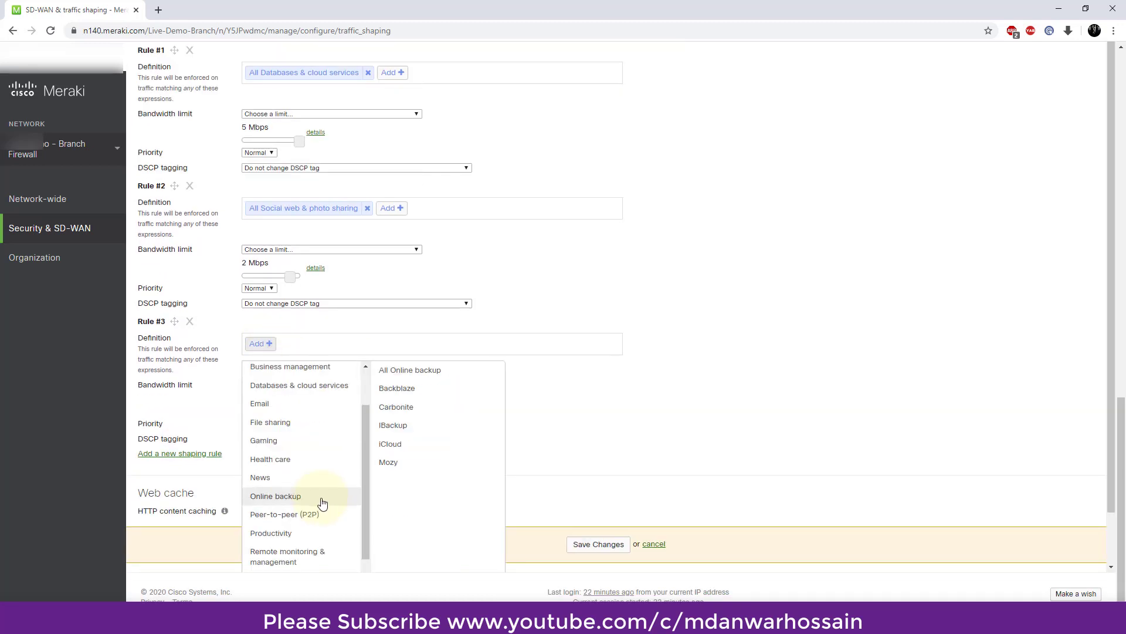
{"action": "mouse_move", "coordinate": [316, 509]}
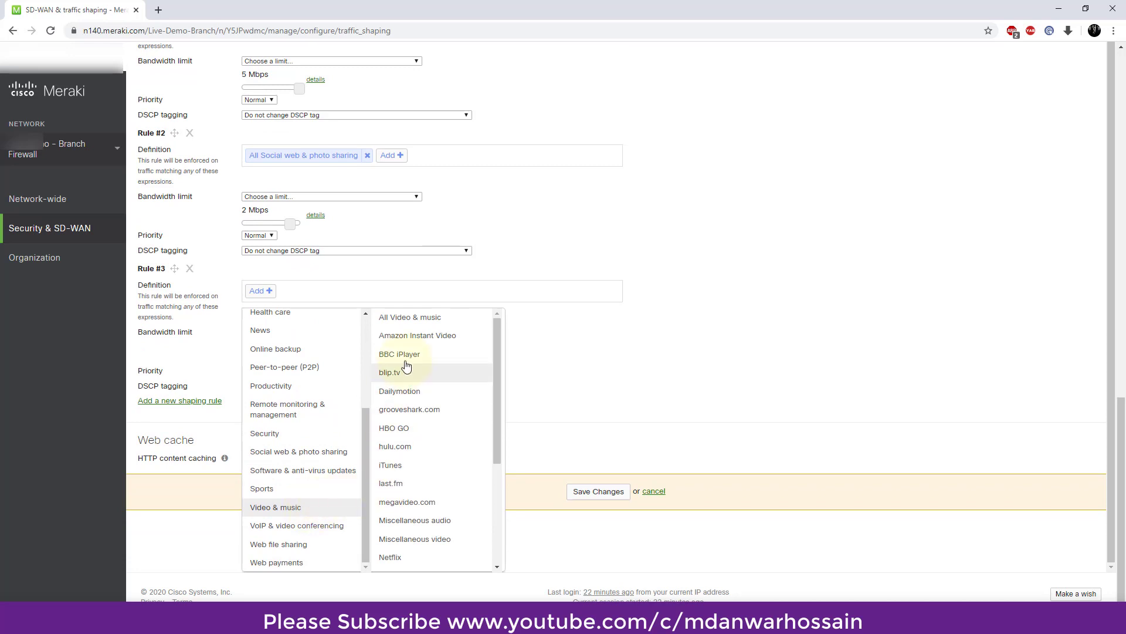
{"action": "left_click", "coordinate": [431, 321]}
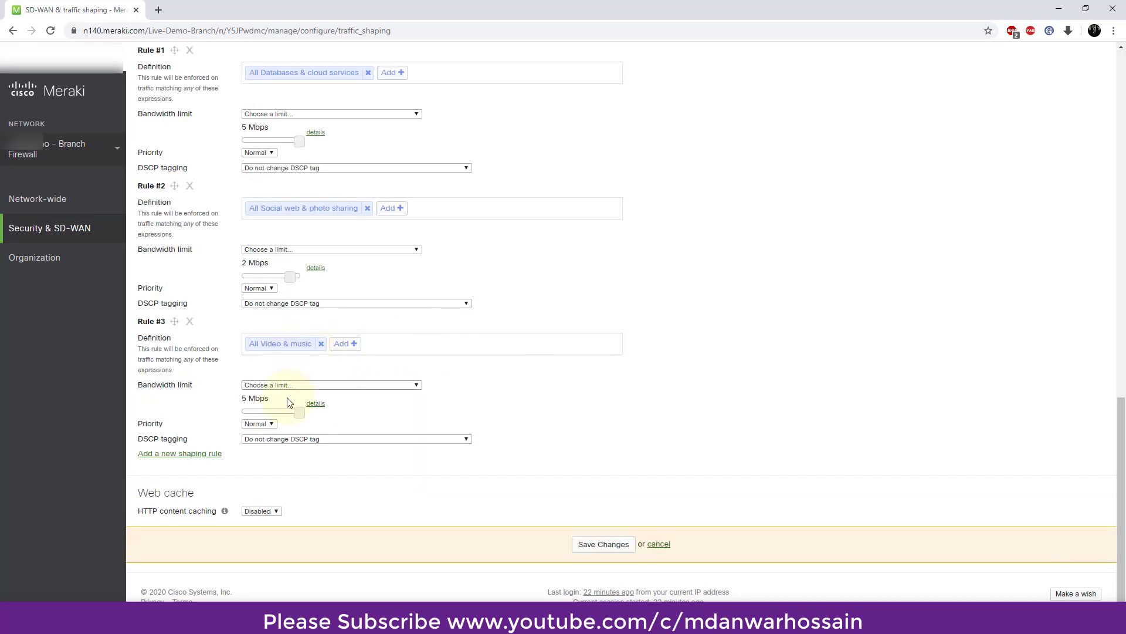
{"action": "left_click_drag", "start_coordinate": [298, 412], "coordinate": [289, 412]}
Step: Add Rule #4 for All VoIP & video conferencing, dismissing the shaper class limit alert
{"action": "left_click", "coordinate": [198, 455]}
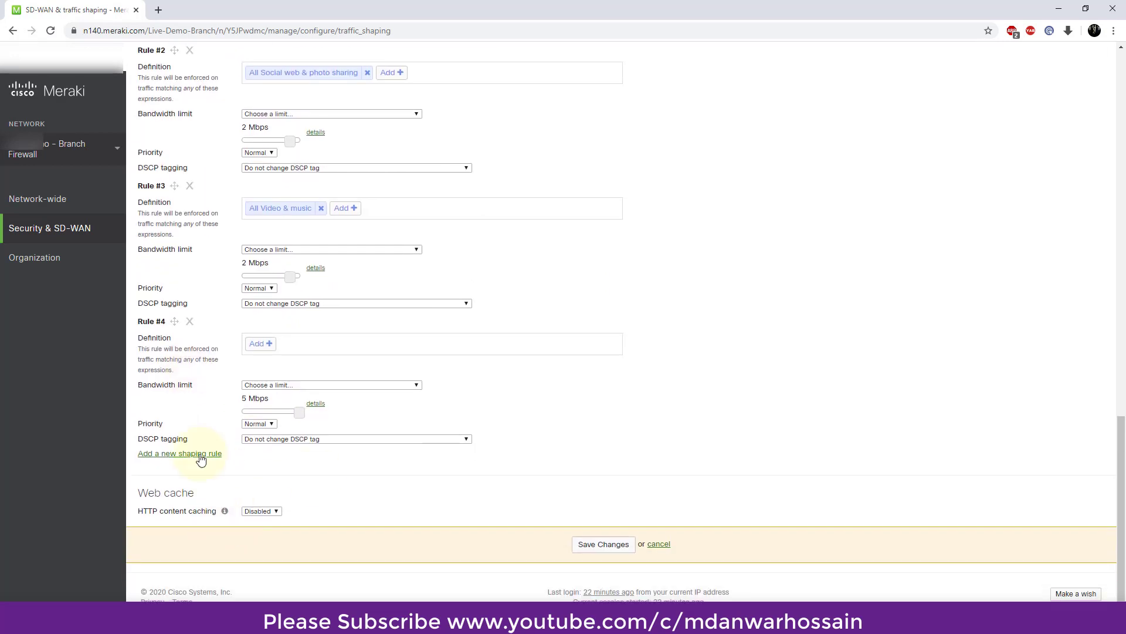
{"action": "left_click", "coordinate": [204, 455]}
{"action": "left_click", "coordinate": [665, 132]}
{"action": "left_click", "coordinate": [260, 345]}
{"action": "scroll", "coordinate": [306, 513], "scroll_direction": "down", "scroll_amount": 5}
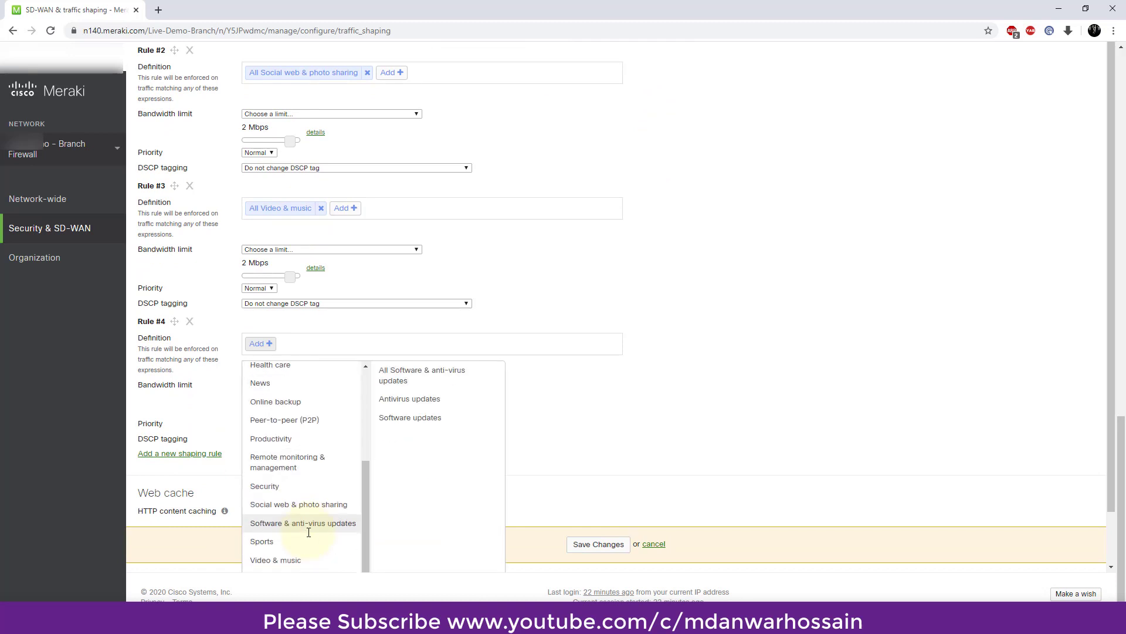
{"action": "scroll", "coordinate": [308, 525], "scroll_direction": "down", "scroll_amount": 1}
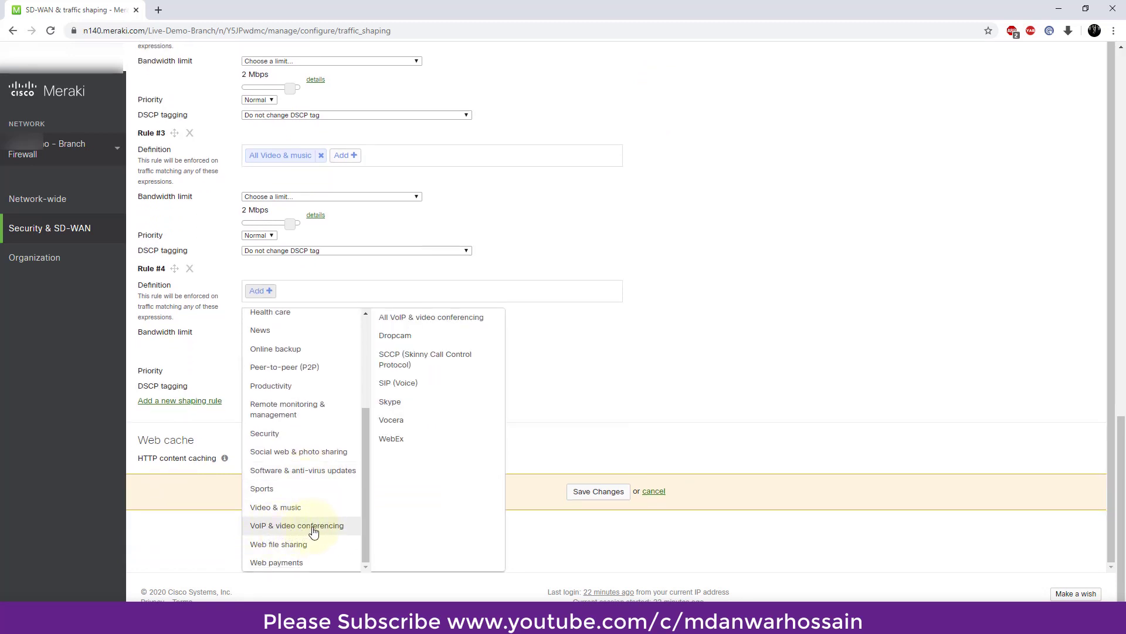
{"action": "left_click", "coordinate": [452, 320]}
{"action": "left_click", "coordinate": [559, 351]}
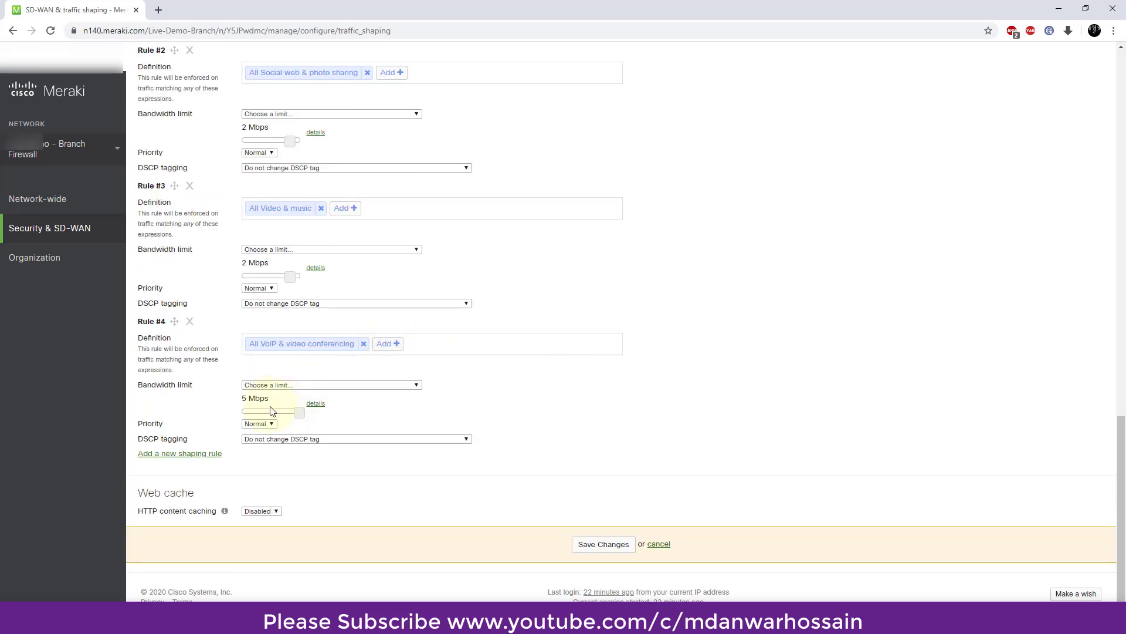
Step: Set Rule #4's download limit to 10240 Kb/s and clear its upload value
{"action": "left_click", "coordinate": [316, 403]}
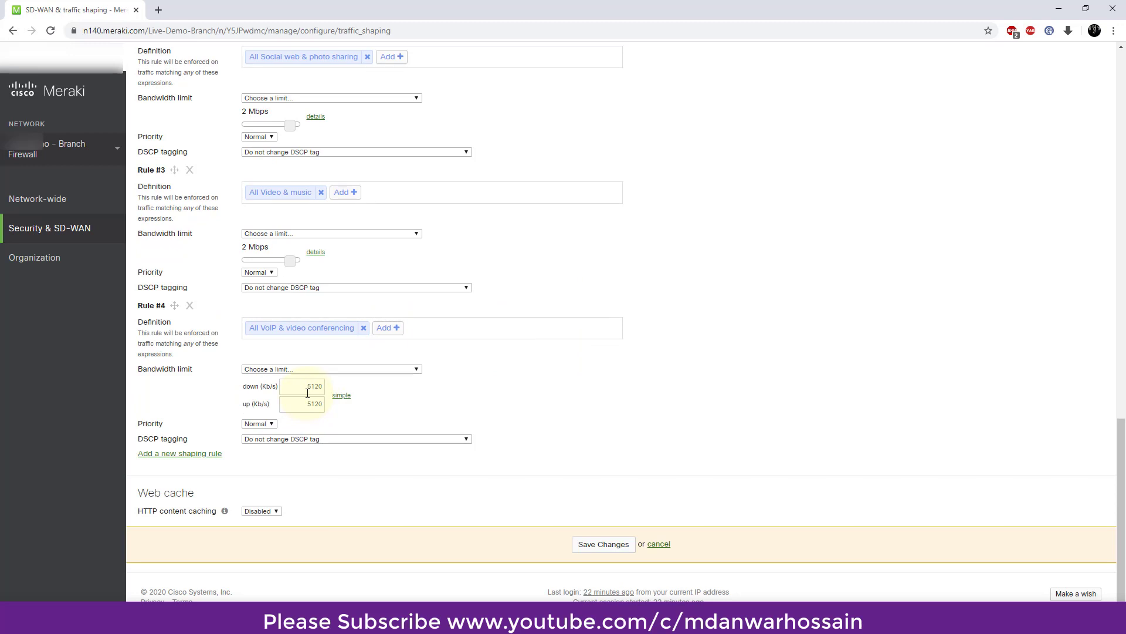
{"action": "double_click", "coordinate": [309, 388]}
{"action": "key", "text": "BackSpace"}
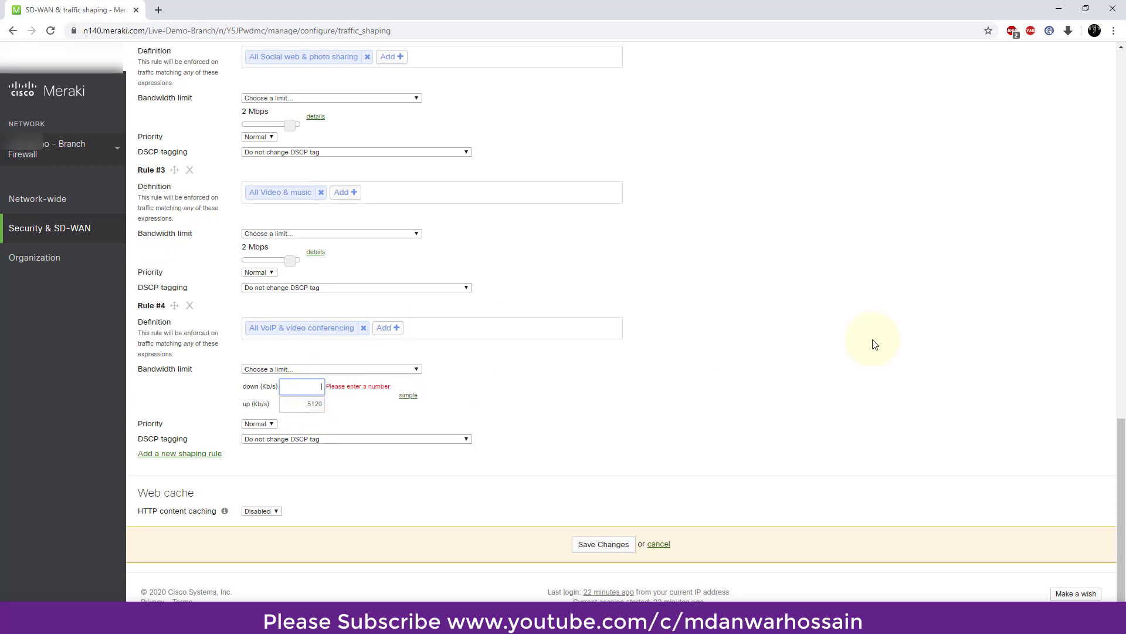
{"action": "type", "text": "10240"}
{"action": "double_click", "coordinate": [309, 404]}
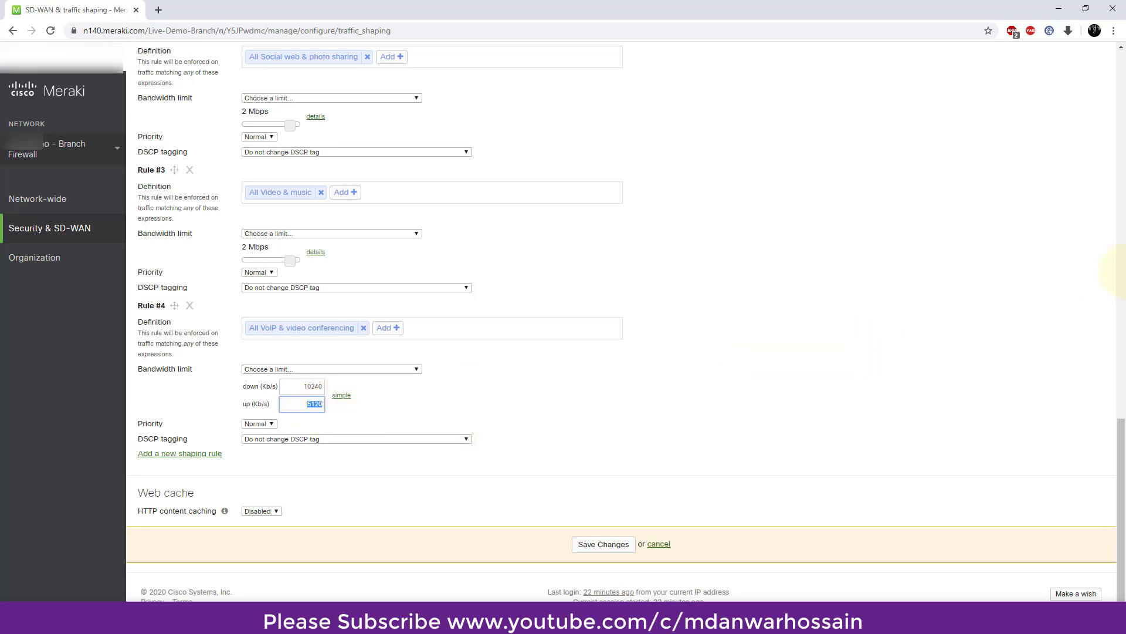
{"action": "key", "text": "BackSpace"}
Step: Set Rule #4's upload limit to 10240 Kb/s and save the traffic shaping changes
{"action": "type", "text": "10240"}
{"action": "left_click", "coordinate": [480, 433]}
{"action": "left_click", "coordinate": [623, 553]}
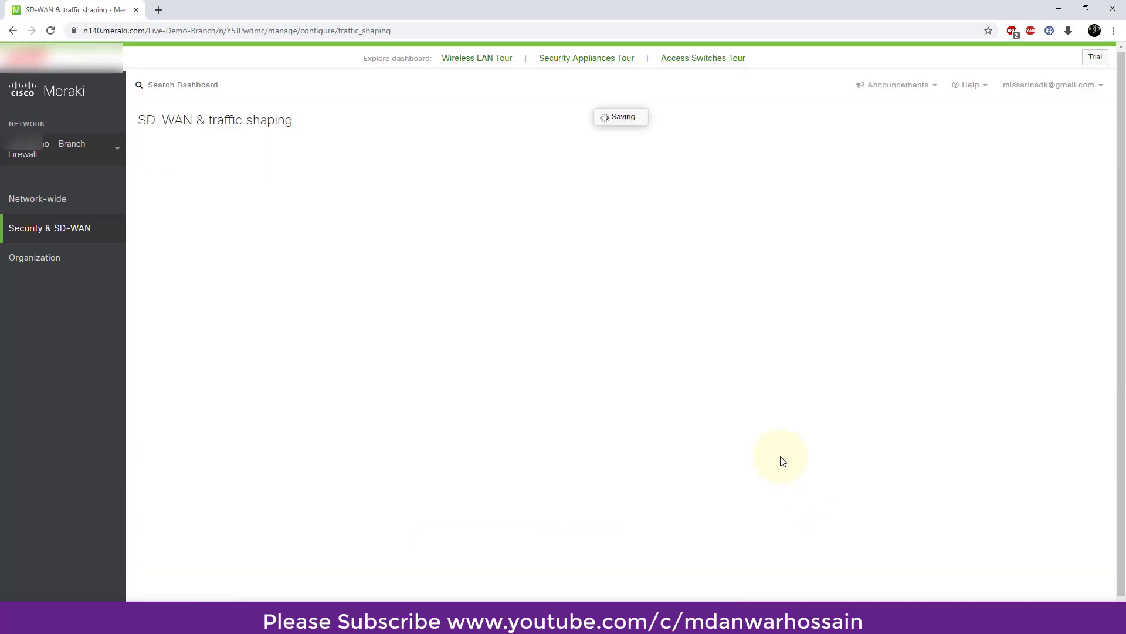